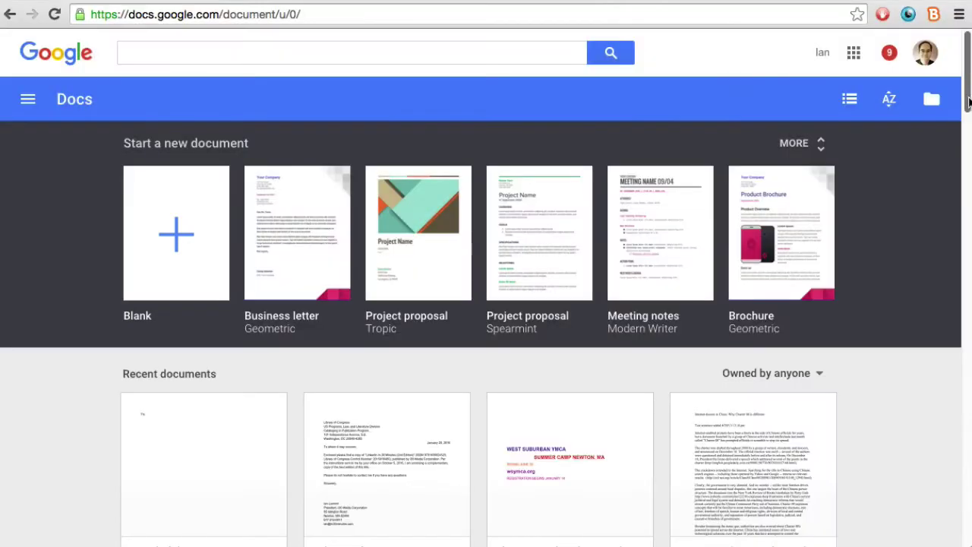
Create a new blank document and name it "Test doc"
left_click_drag(968, 102, 964, 200)
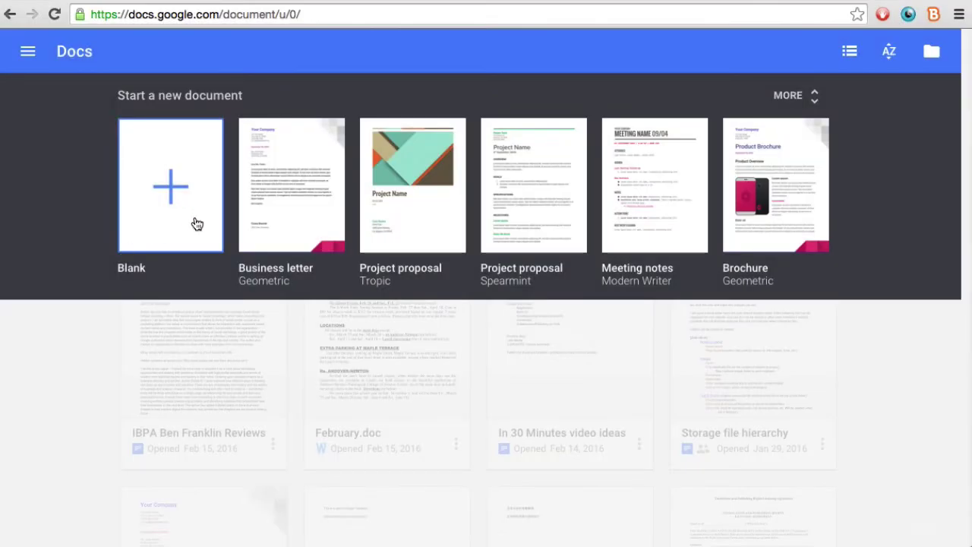
left_click(196, 223)
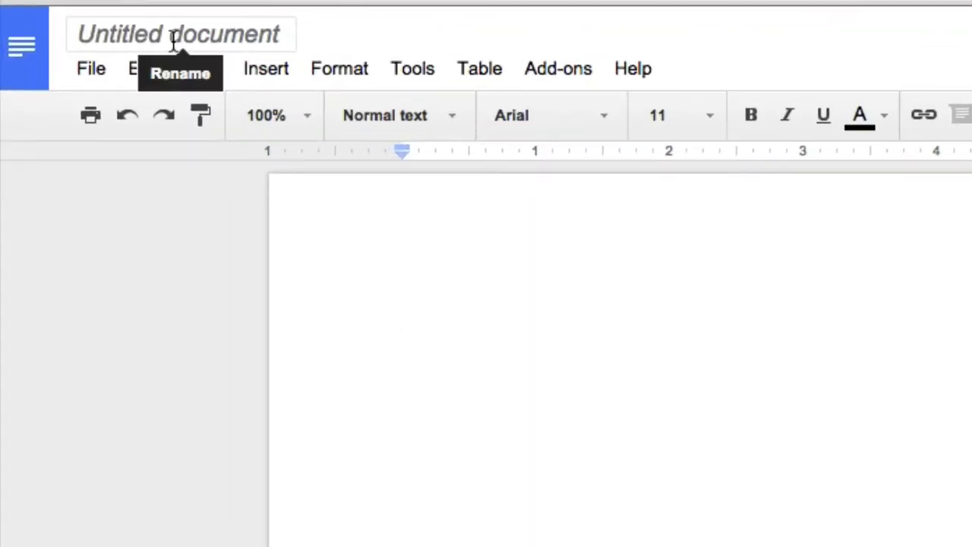
left_click(173, 42)
type("Test doc")
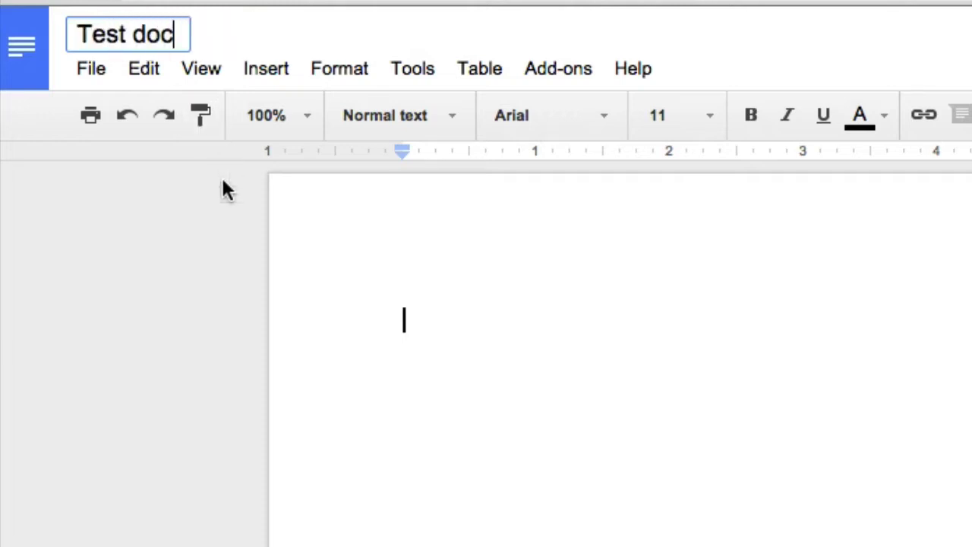
Write "This is a sample document on Google Docs." in the document body
left_click(433, 327)
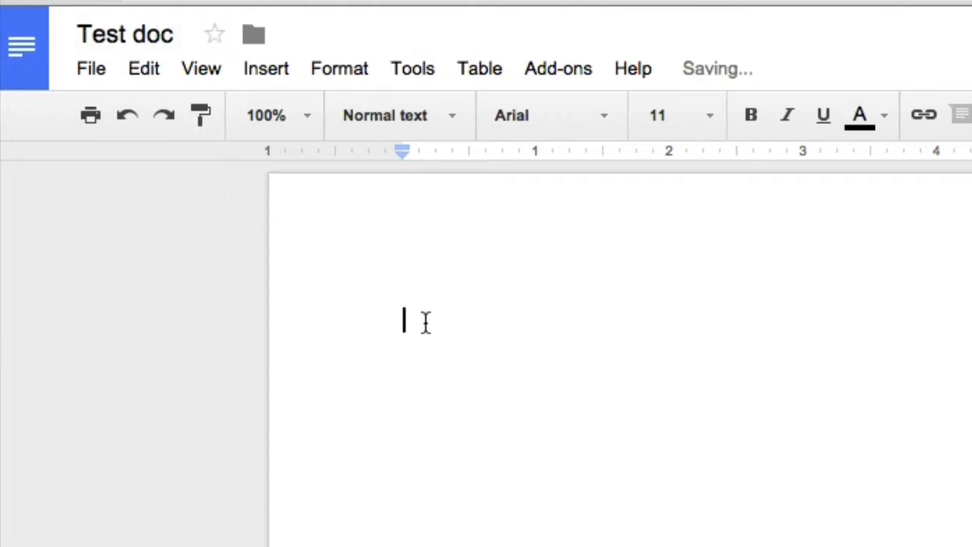
type("This is")
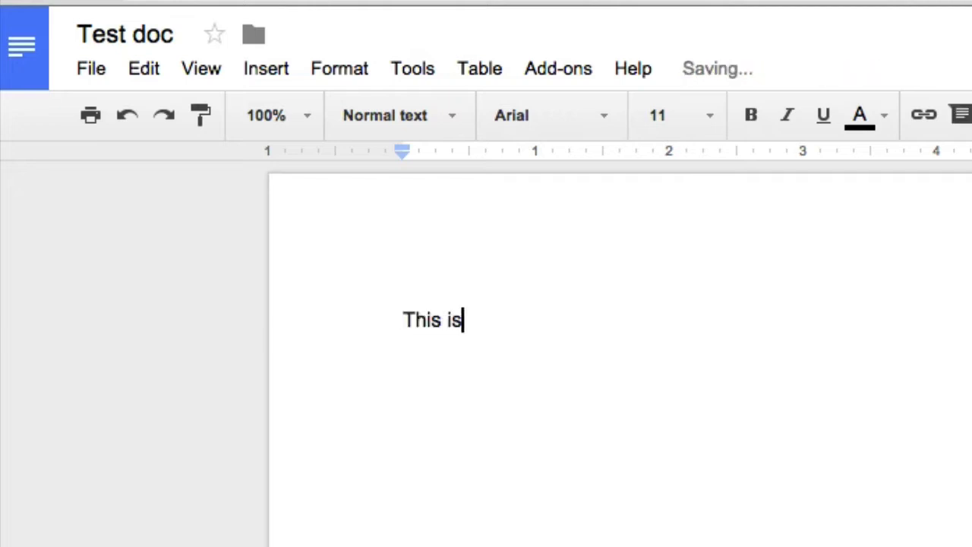
type(" a sample ")
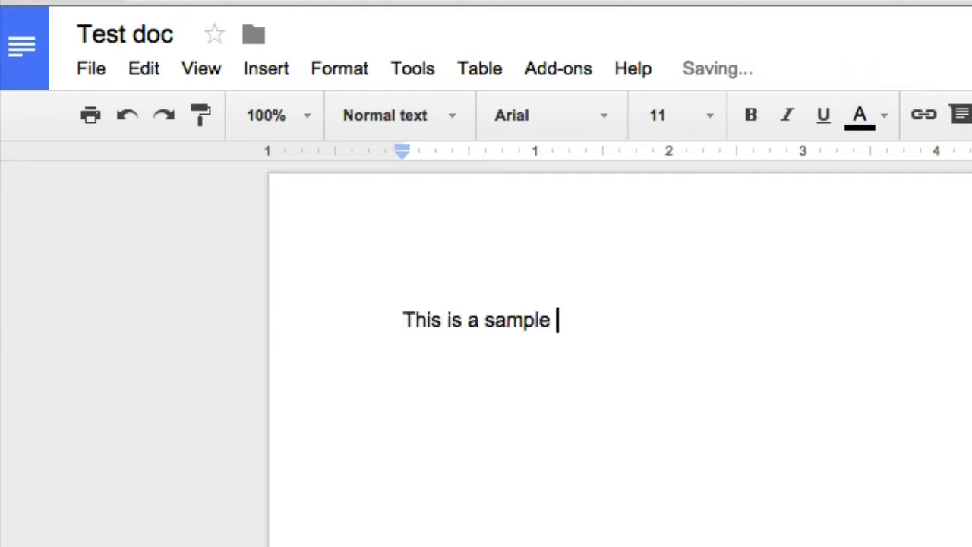
type("document on Google Docs.")
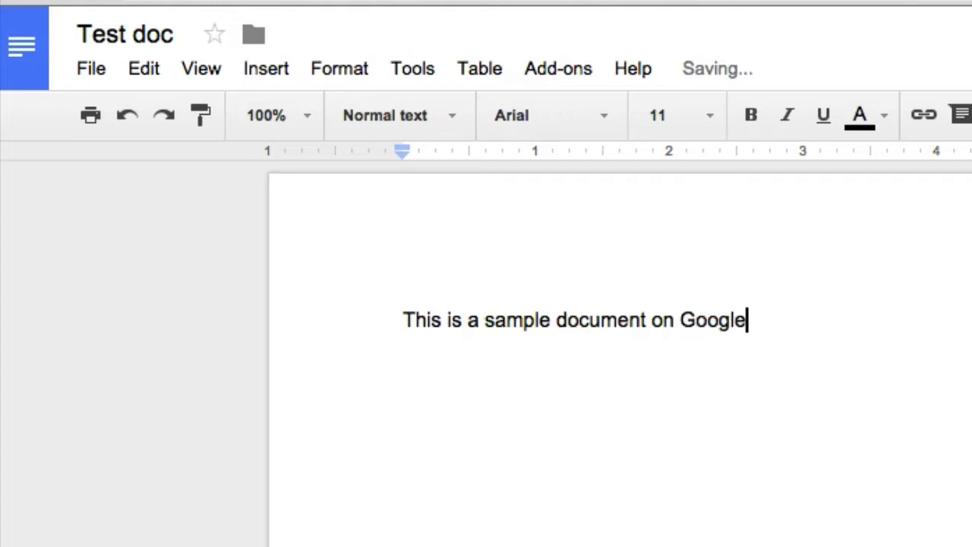
Copy the sample sentence and paste it twice below the original
triple_click(414, 335)
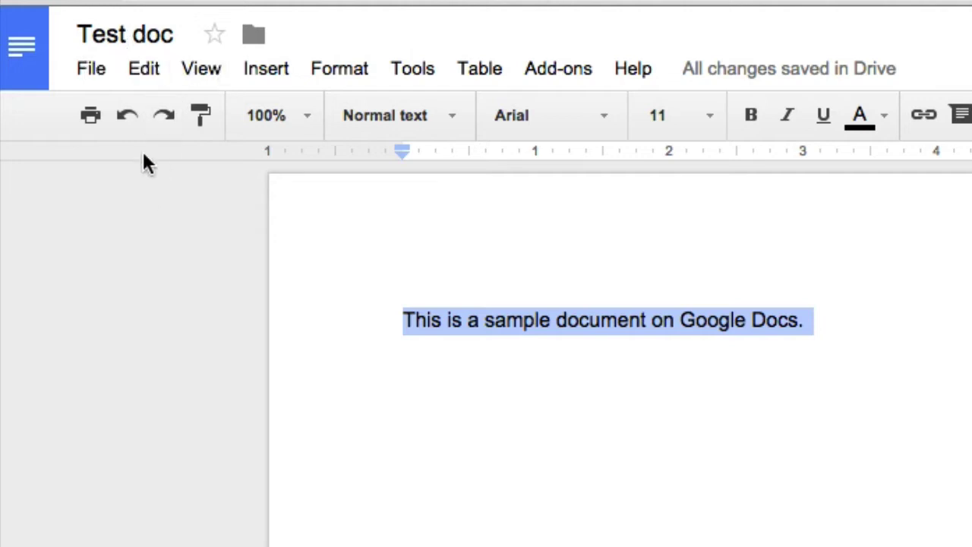
left_click(146, 71)
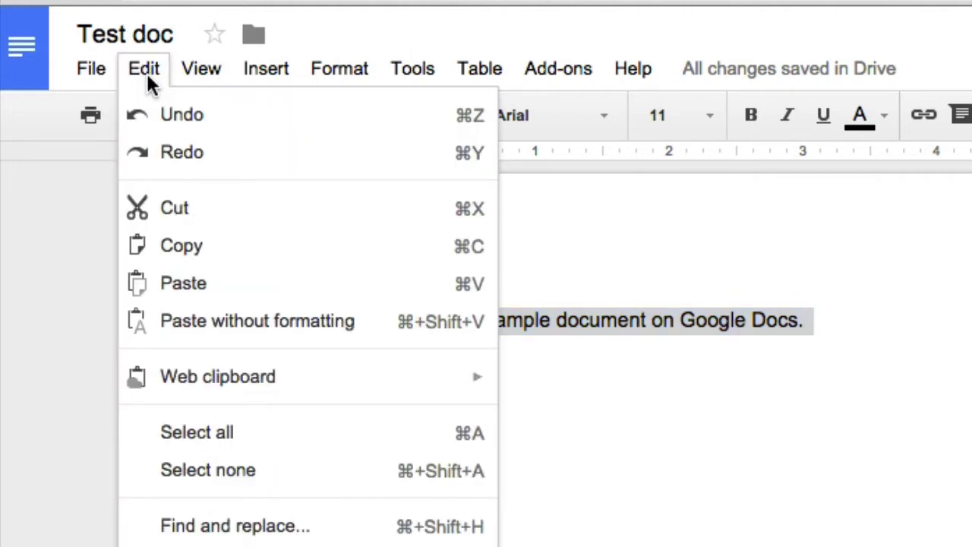
left_click(182, 253)
left_click(862, 340)
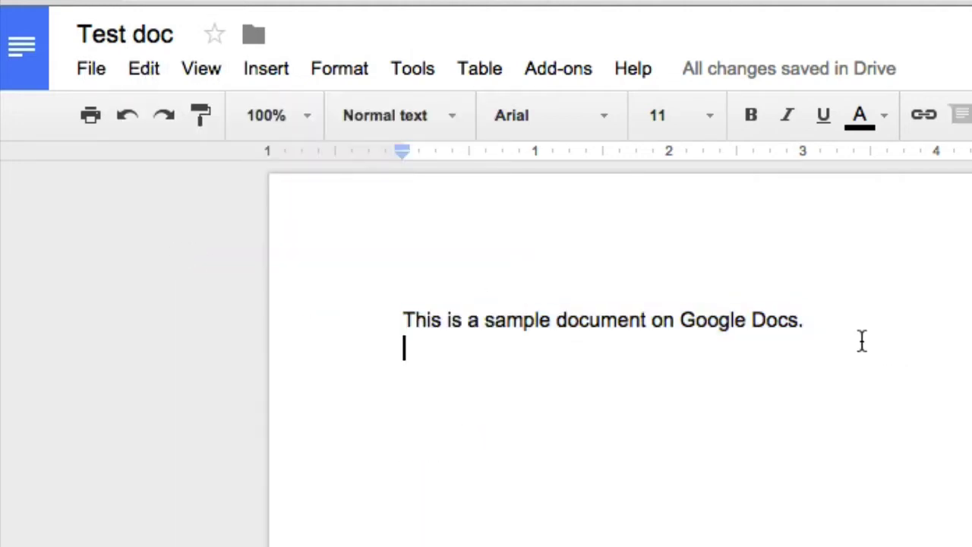
key("ctrl+v")
key("ctrl+v")
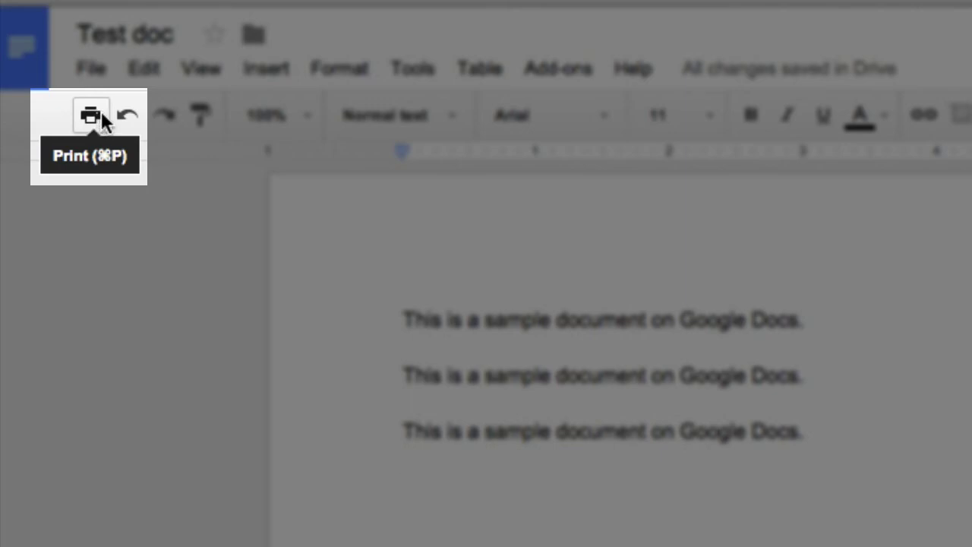
Examine the print settings and the available print destinations, and leave without printing
left_click(101, 112)
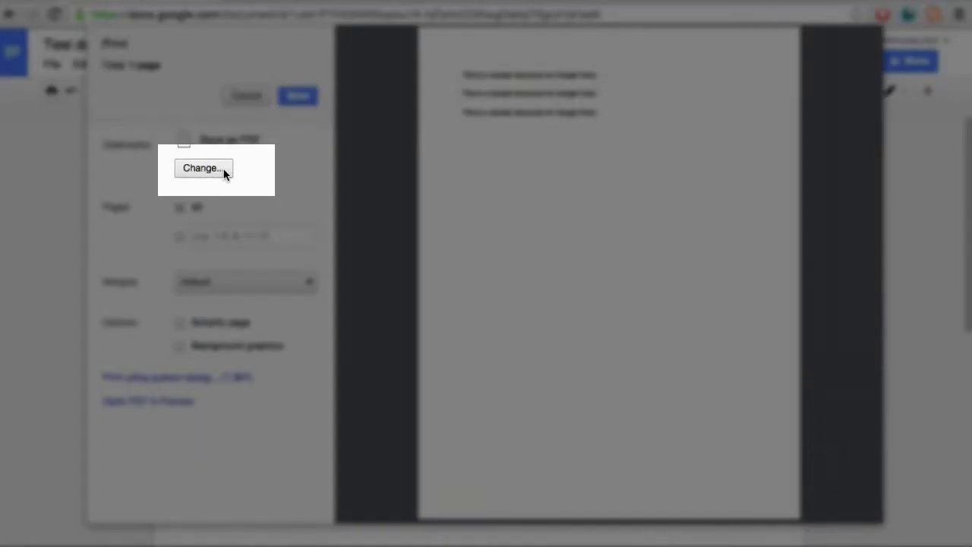
left_click(222, 171)
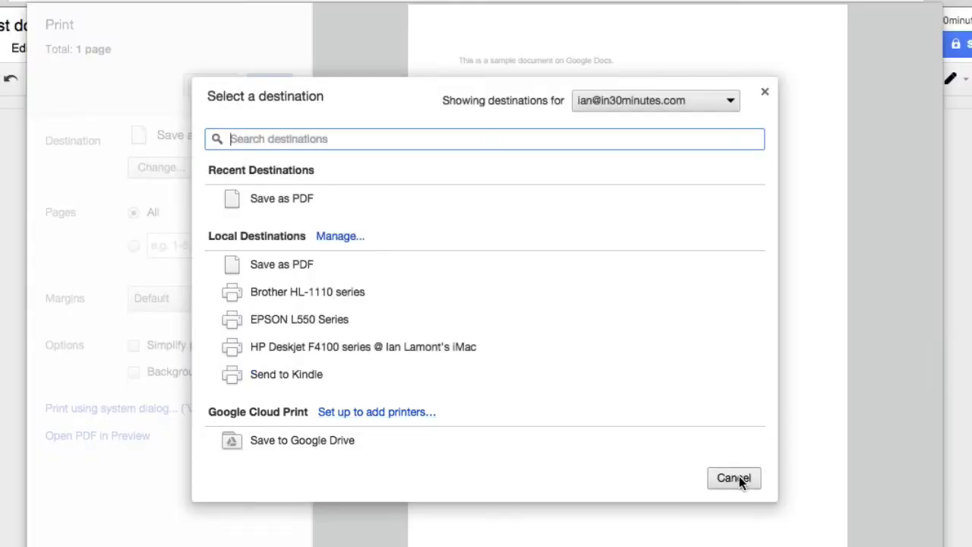
left_click(734, 477)
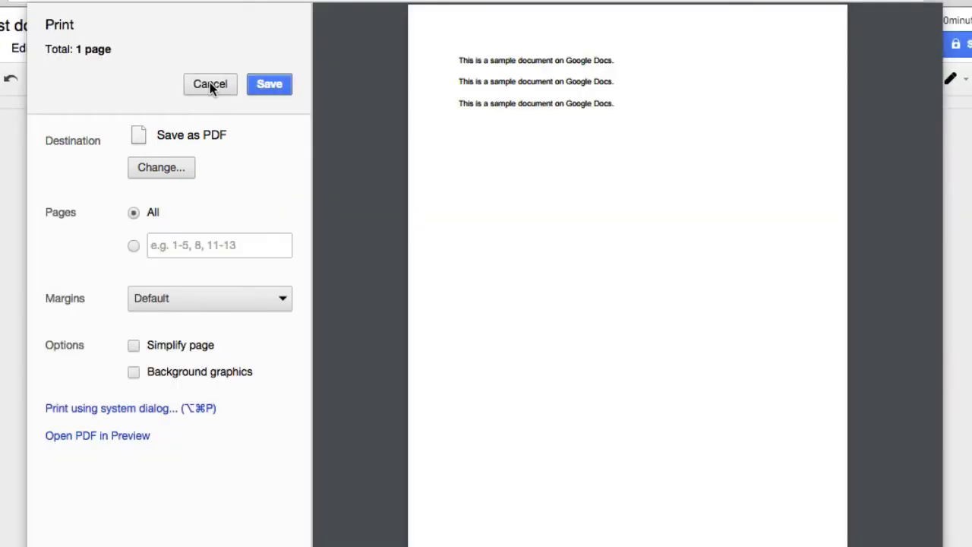
left_click(210, 84)
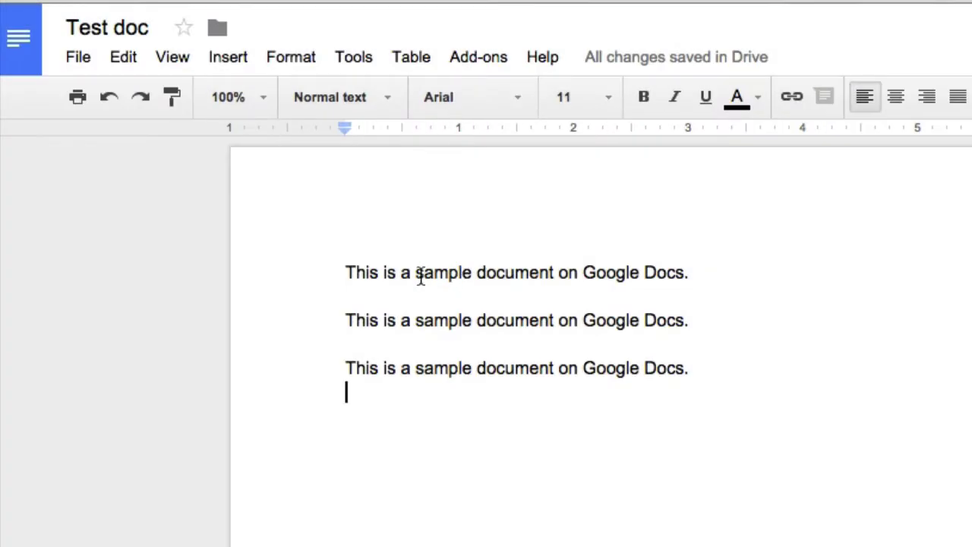
Make the first sentence bold
left_click(342, 272)
left_click_drag(342, 272, 710, 252)
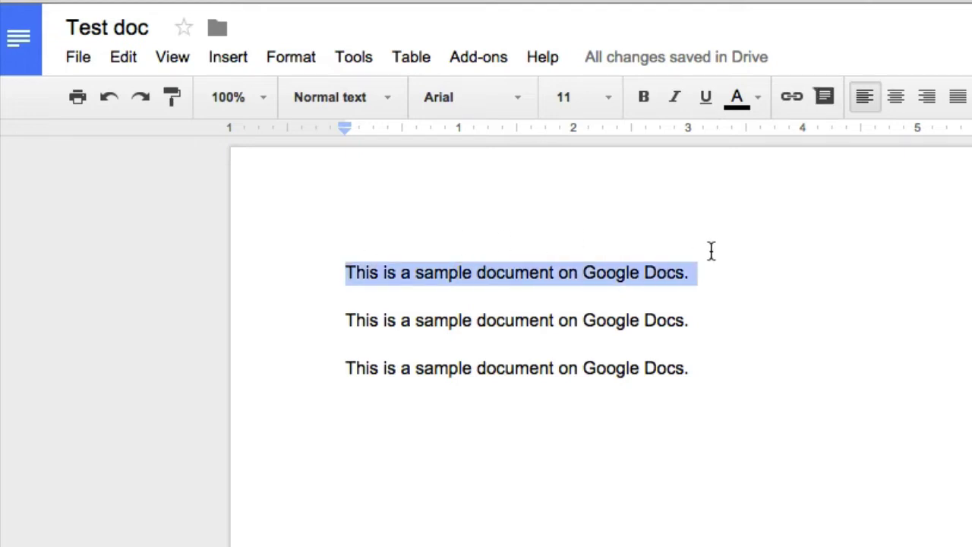
left_click(644, 97)
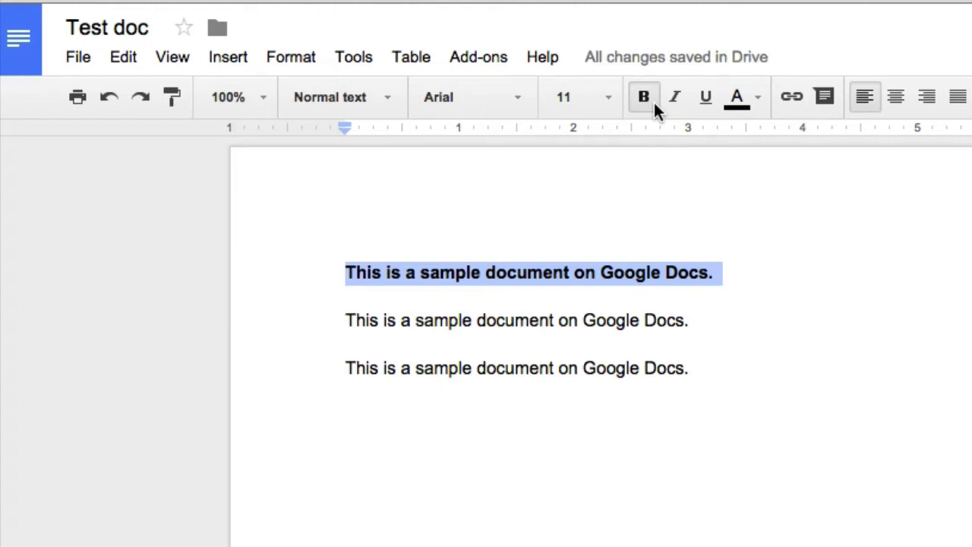
left_click(714, 312)
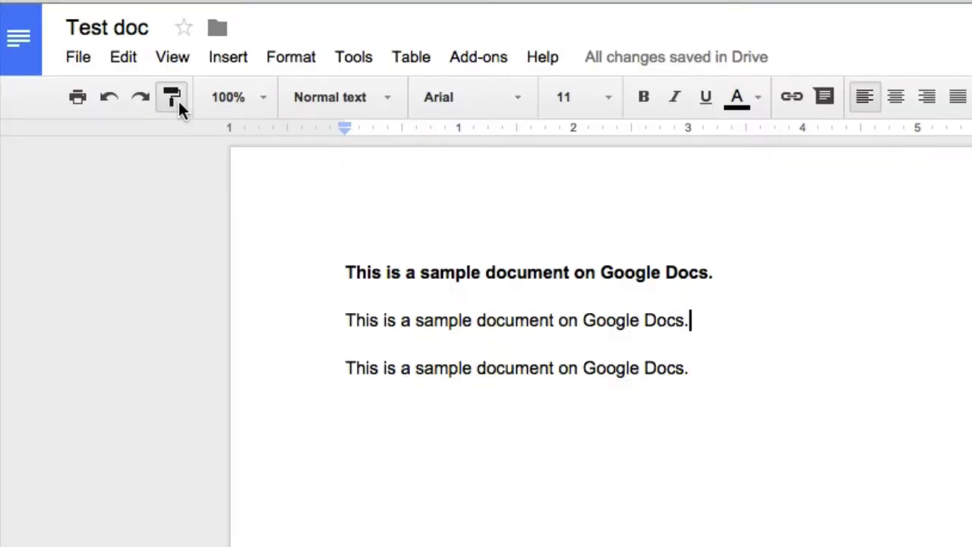
Use Paint format to apply the second sentence's plain formatting to the word "sample" in the first sentence
left_click(179, 104)
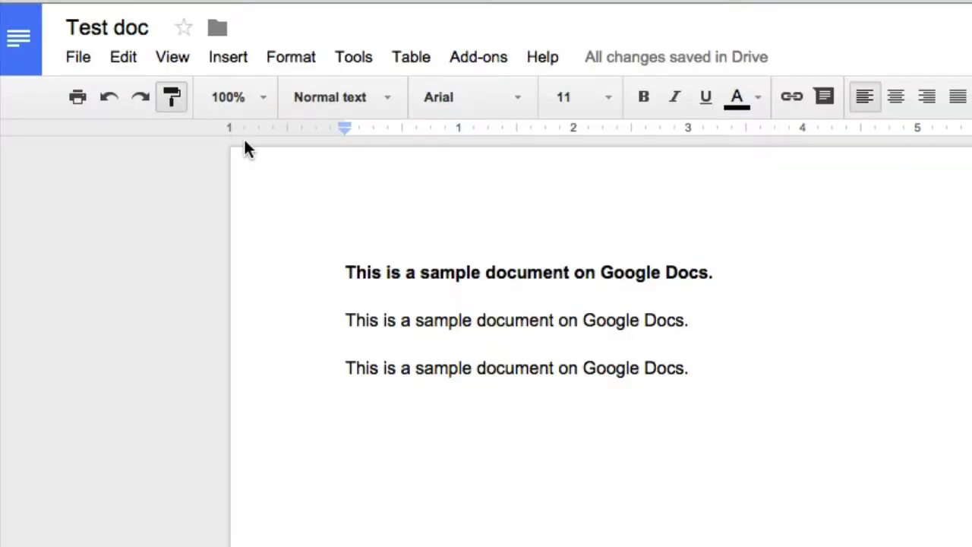
triple_click(443, 274)
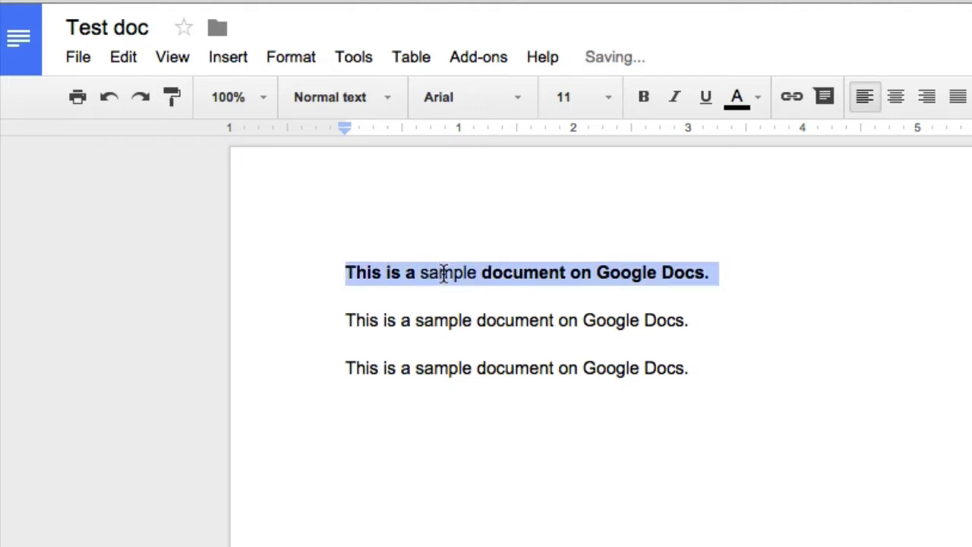
left_click(699, 322)
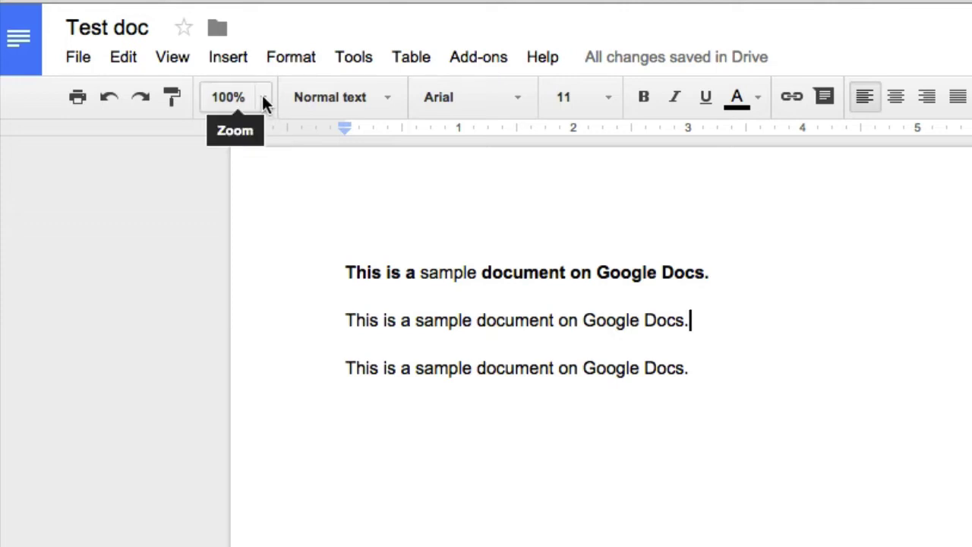
Try page zoom levels of 50% and 150%, and settle on 125%
left_click(262, 96)
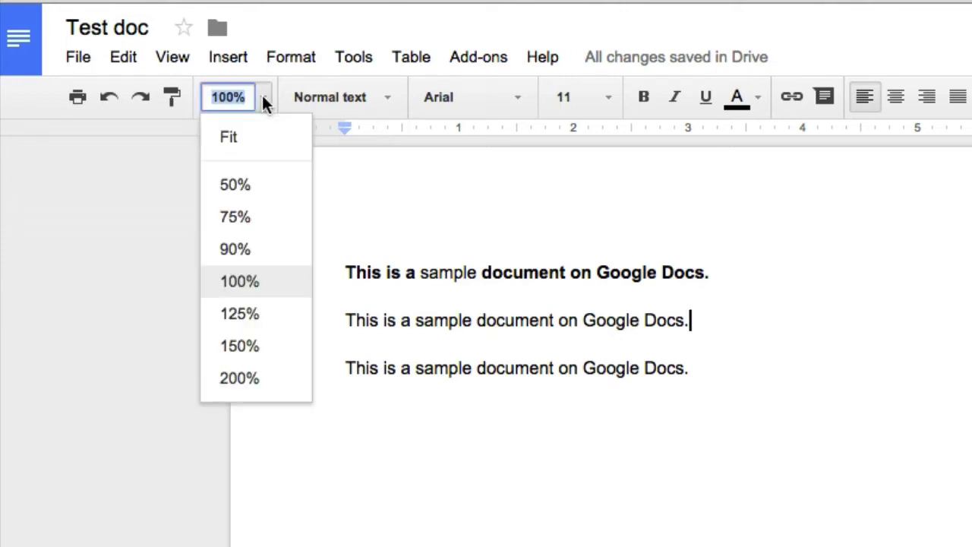
left_click(250, 182)
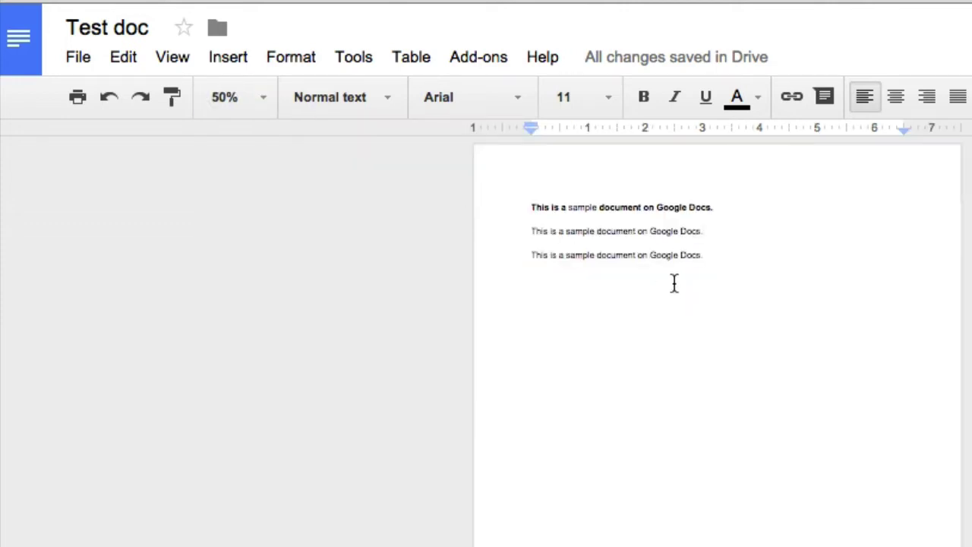
left_click(262, 97)
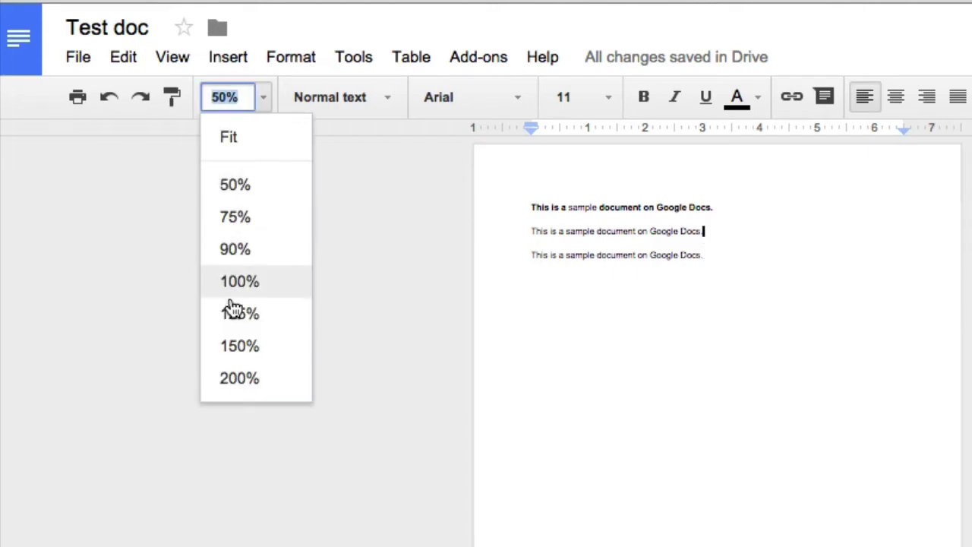
left_click(233, 346)
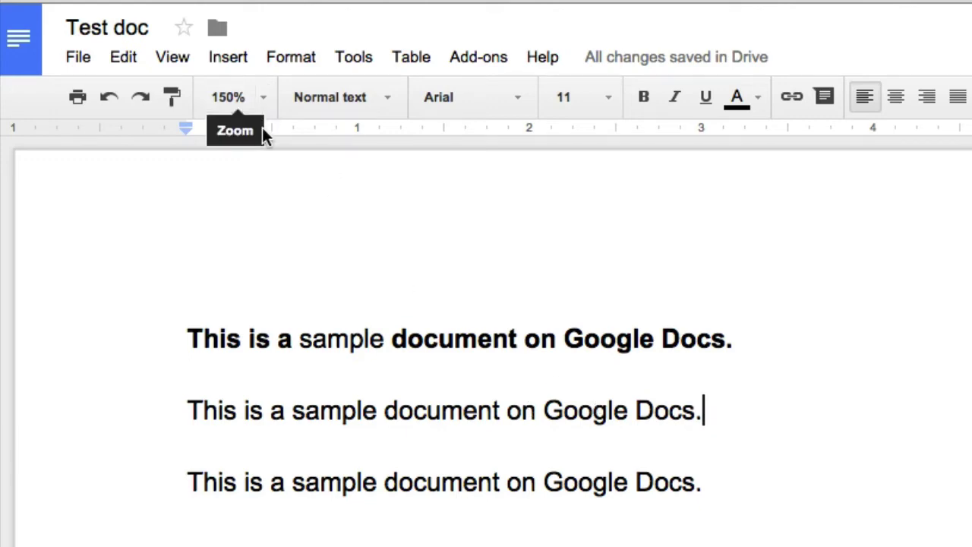
left_click(260, 94)
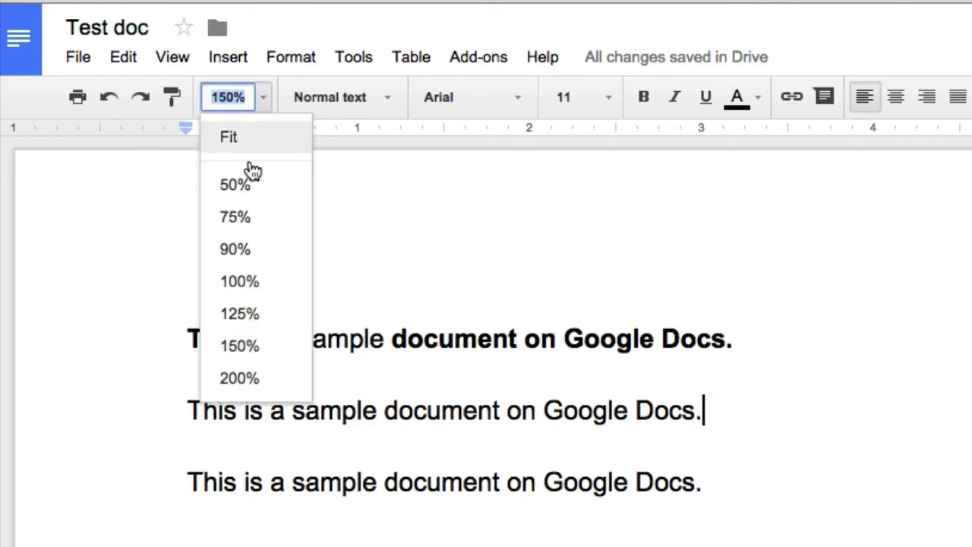
left_click(249, 313)
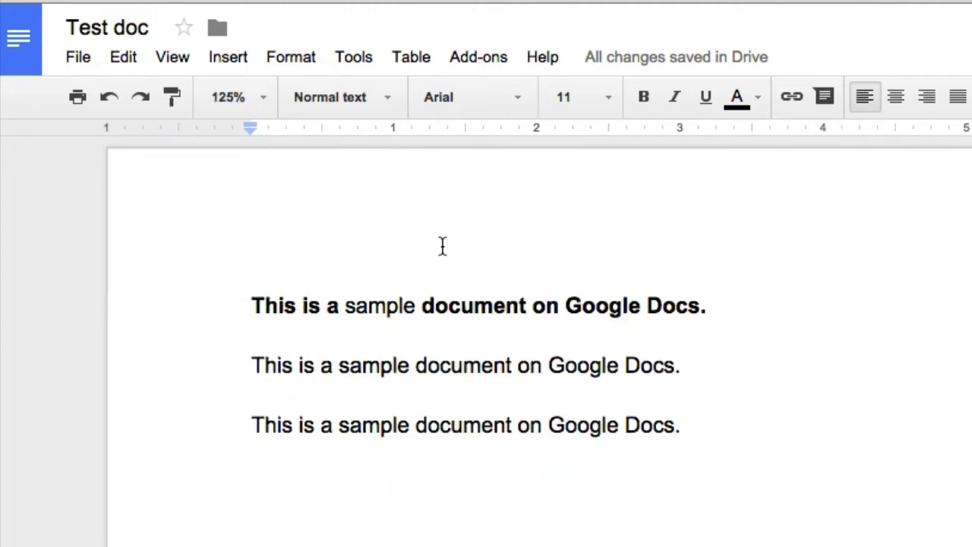
Apply the Heading 1 style to the second sentence
triple_click(404, 367)
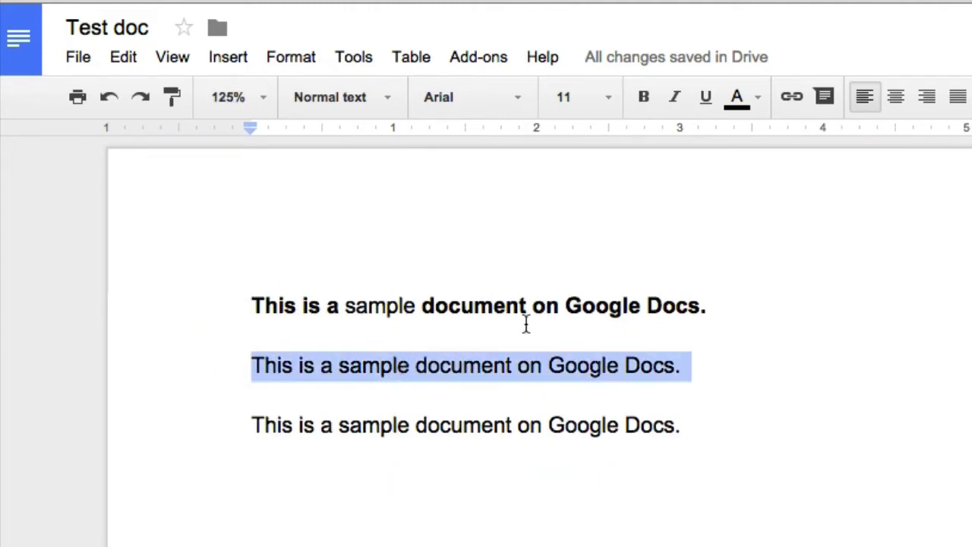
left_click(391, 103)
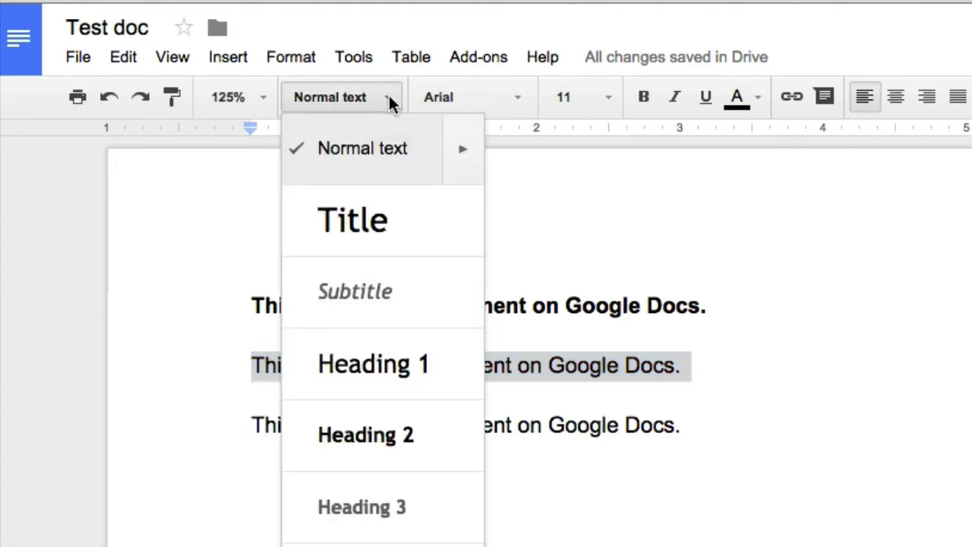
left_click(393, 372)
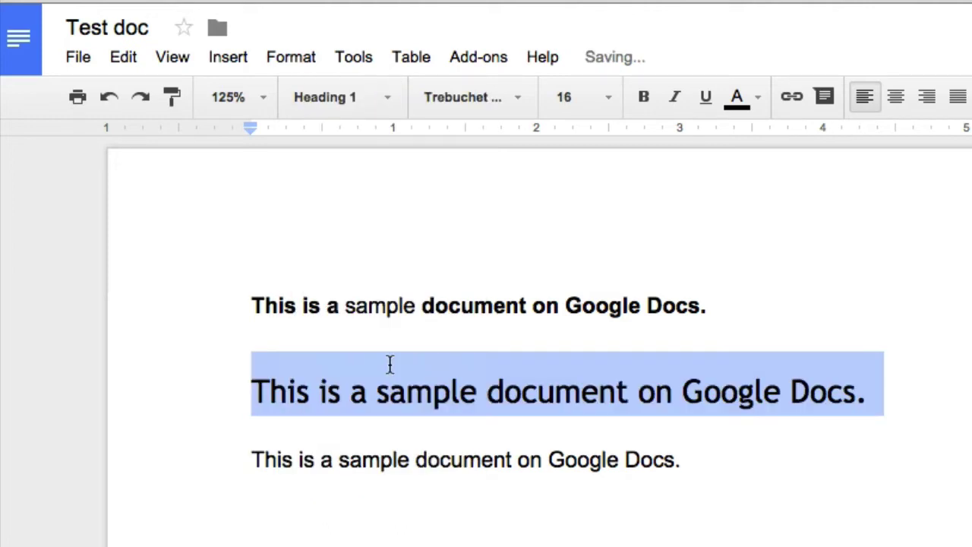
Try the Ubuntu Mono font on the second sentence and set its font to Cambria
left_click(520, 97)
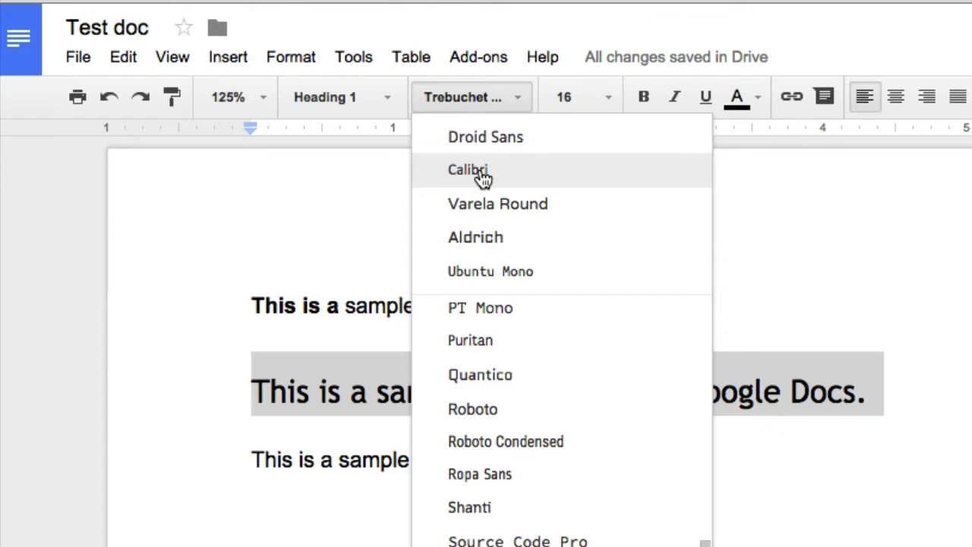
left_click(500, 271)
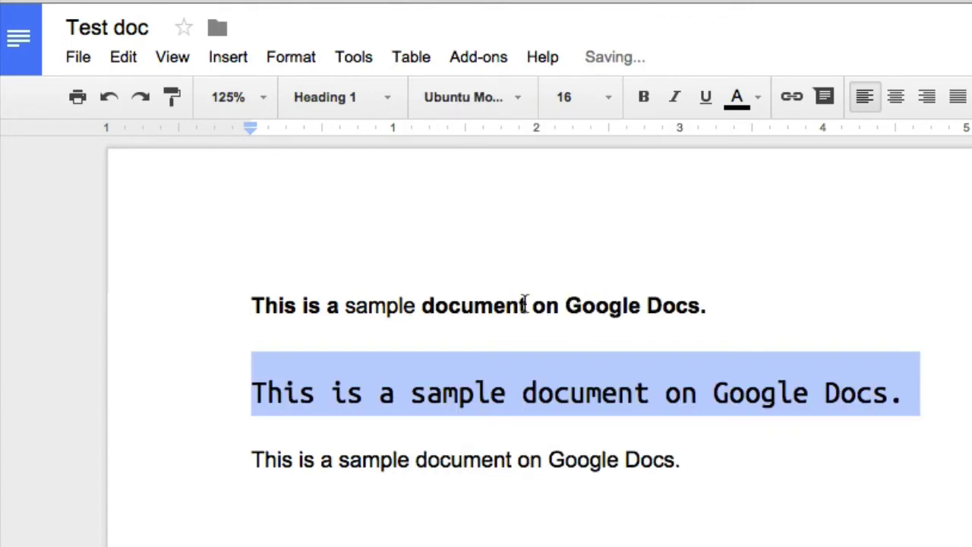
left_click(522, 97)
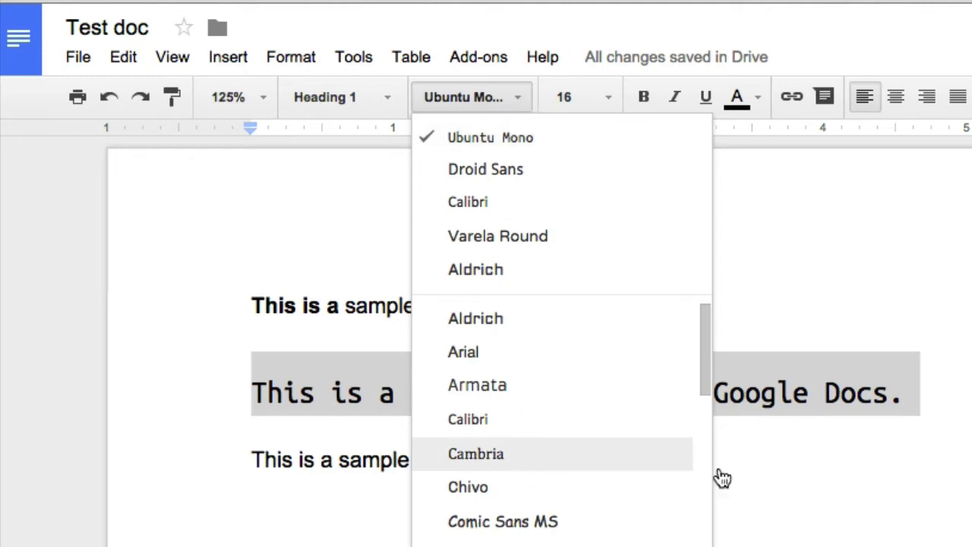
key("Return")
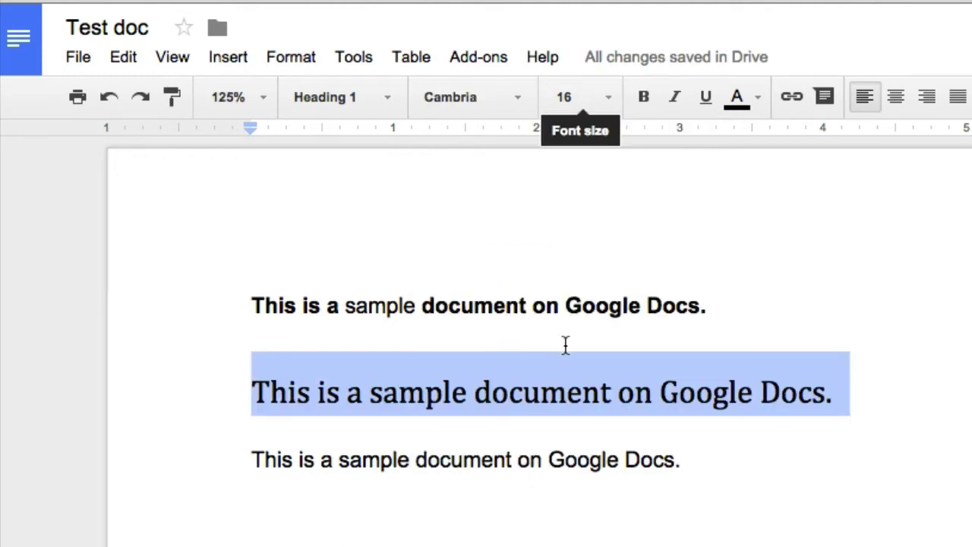
Set the font size of the word "Google" in the third sentence to 14
double_click(550, 463)
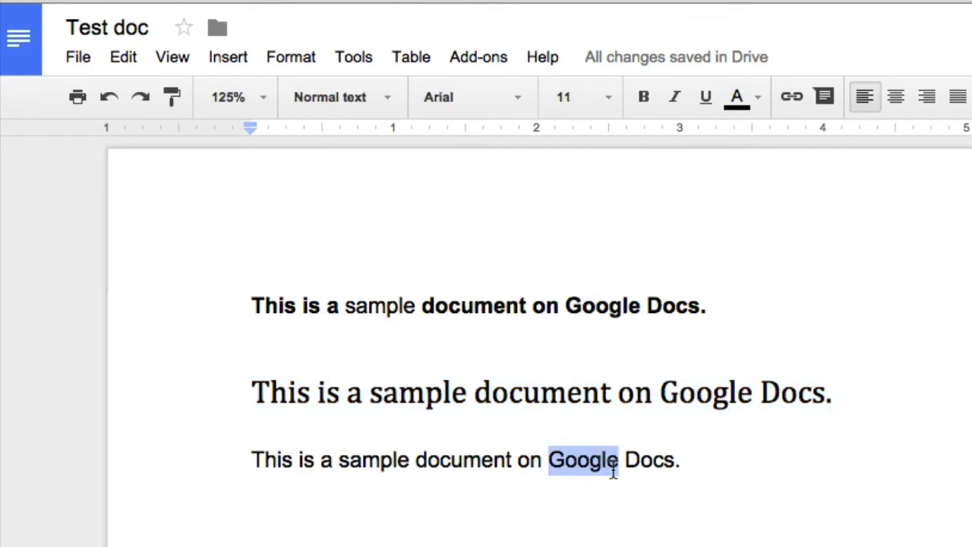
left_click(611, 99)
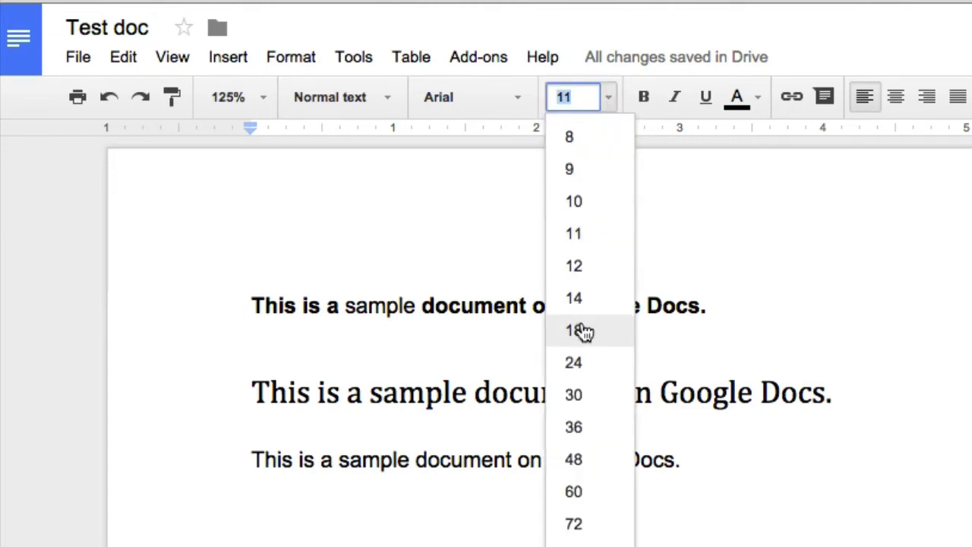
left_click(582, 300)
left_click(691, 542)
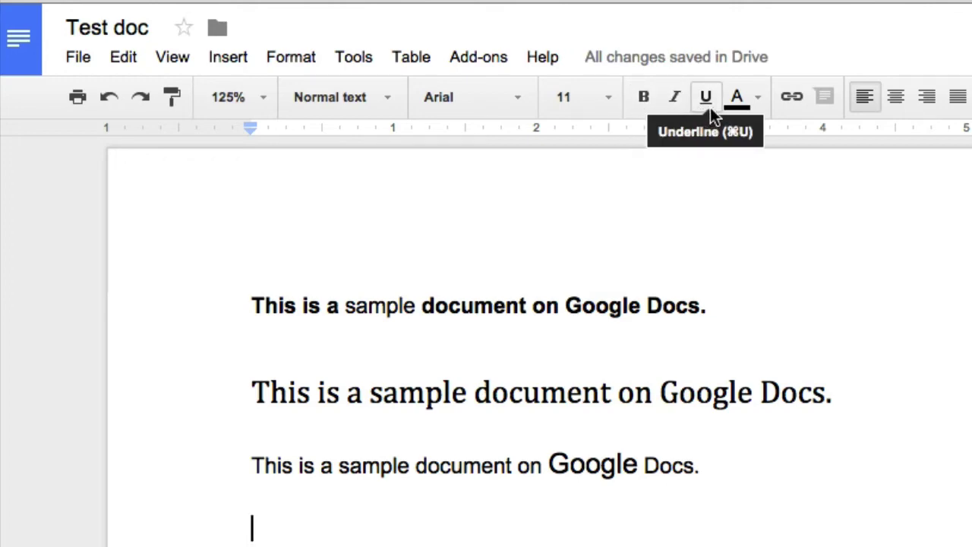
Change the text color of the word "document" in the third sentence to red
double_click(462, 466)
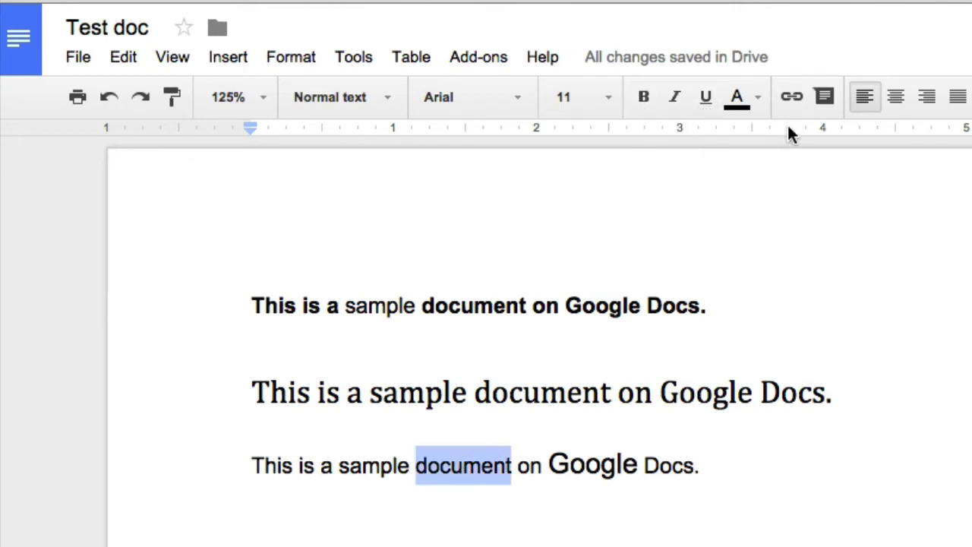
left_click(760, 101)
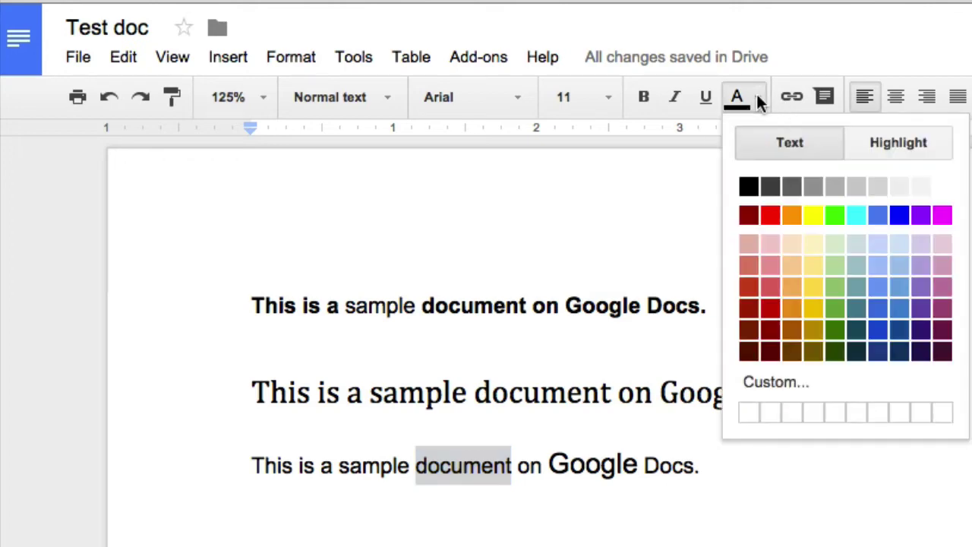
left_click(770, 217)
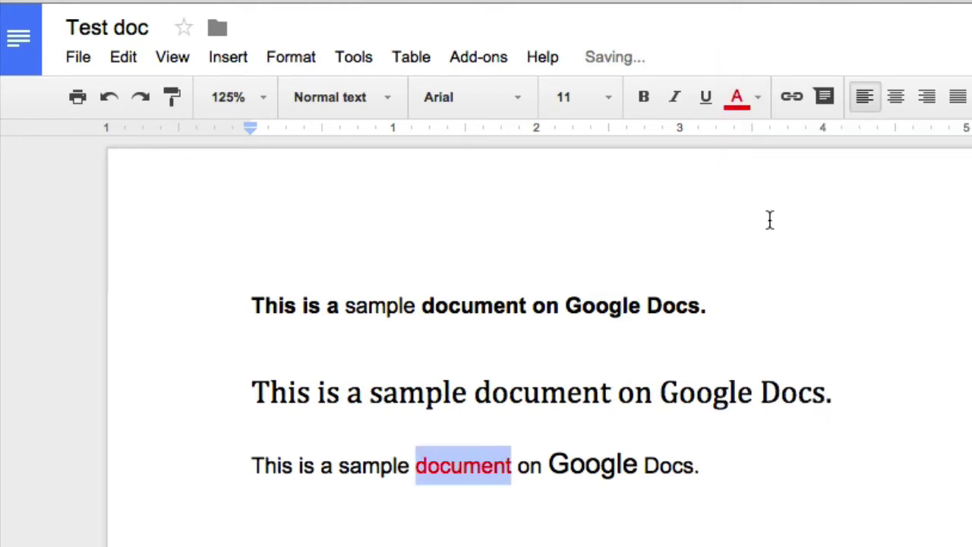
Highlight the word "on" in the third sentence in cyan
double_click(532, 466)
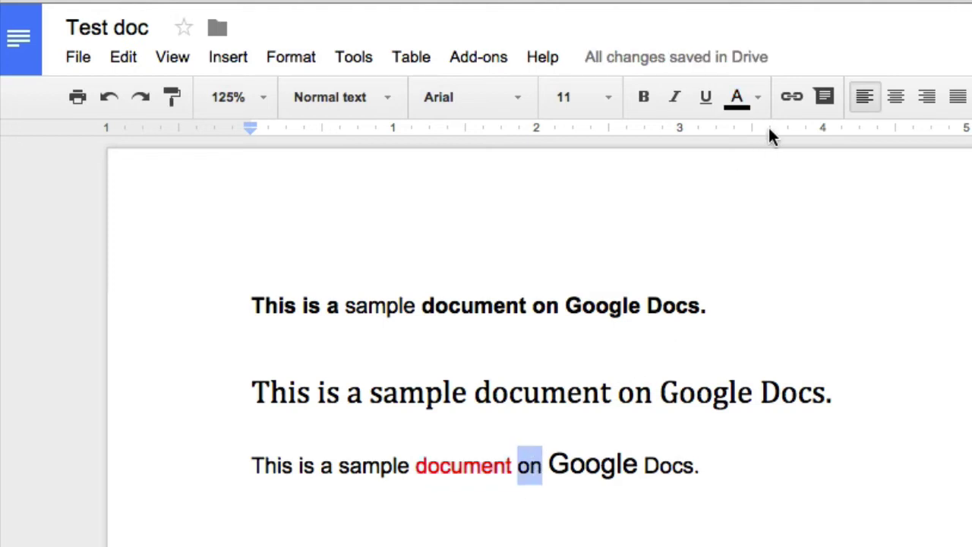
left_click(758, 97)
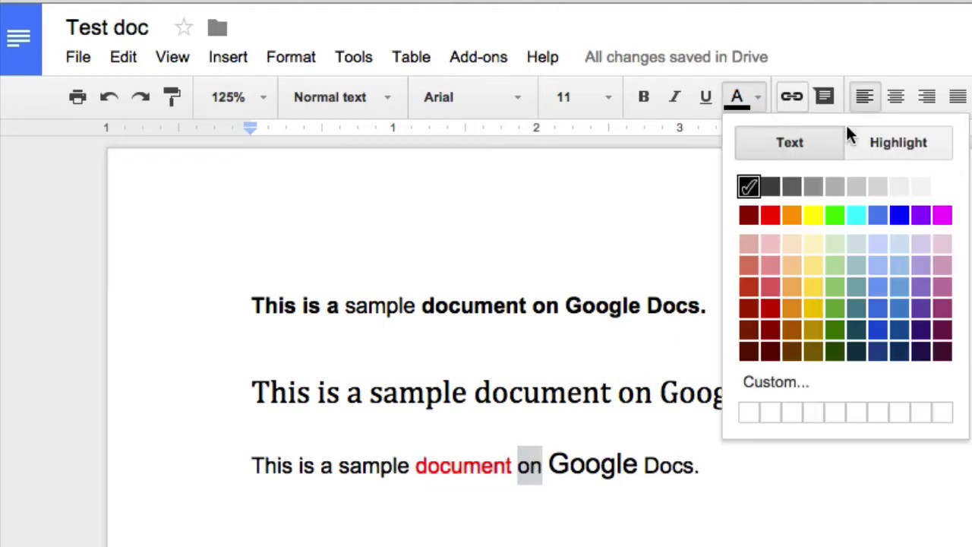
left_click(875, 143)
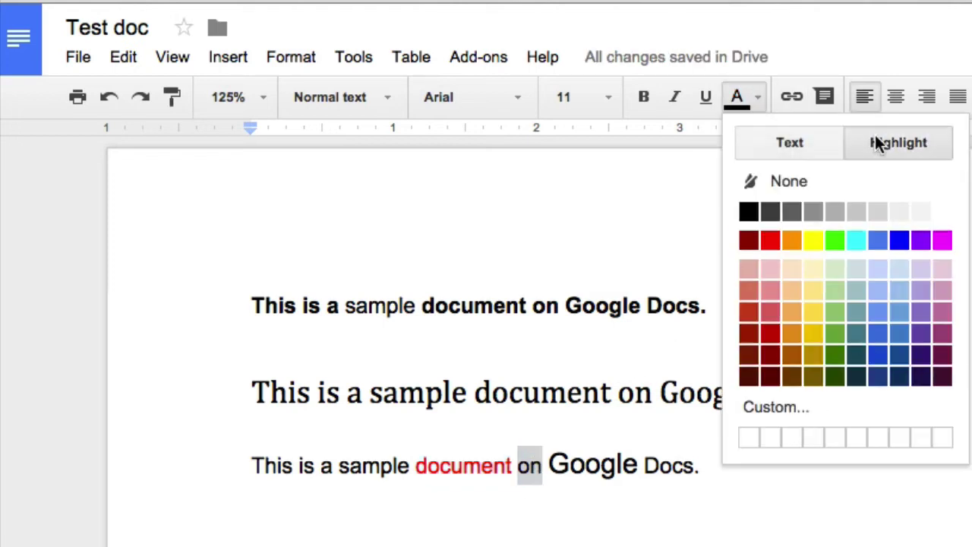
left_click(856, 241)
left_click(811, 453)
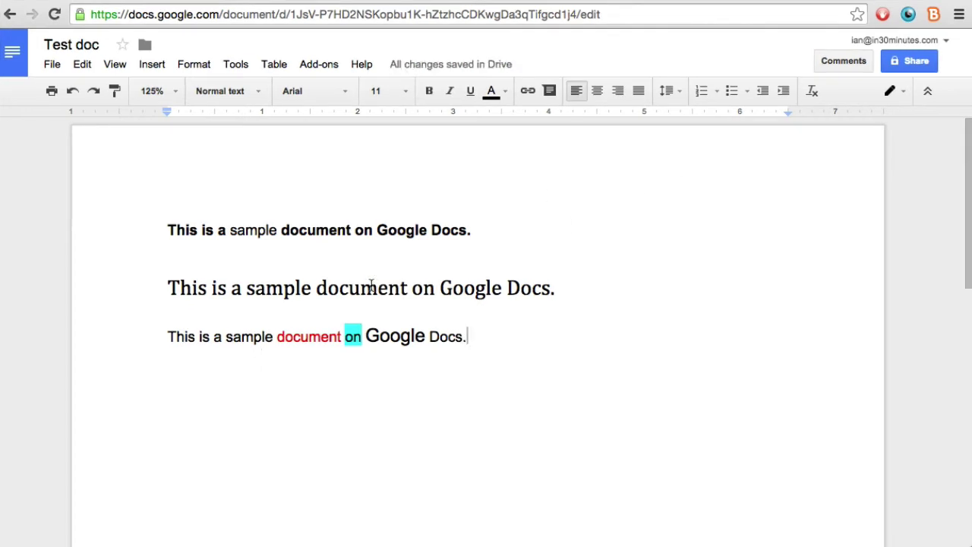
Try center alignment on the first sentence and set it to right alignment
triple_click(363, 225)
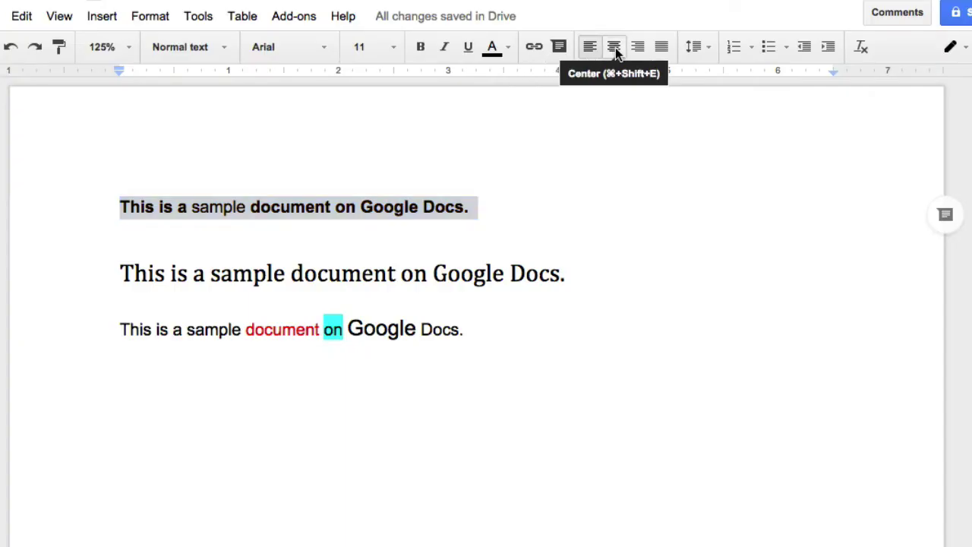
left_click(615, 50)
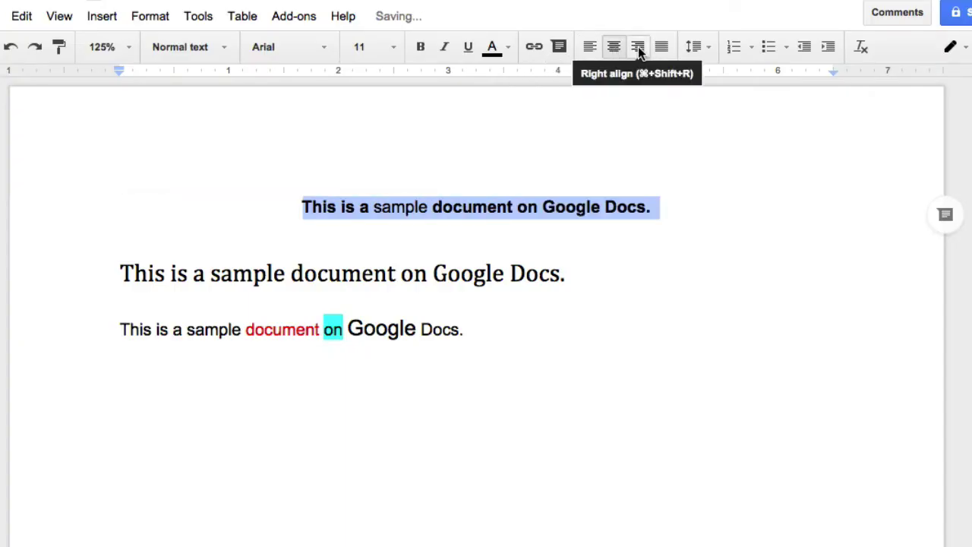
left_click(637, 48)
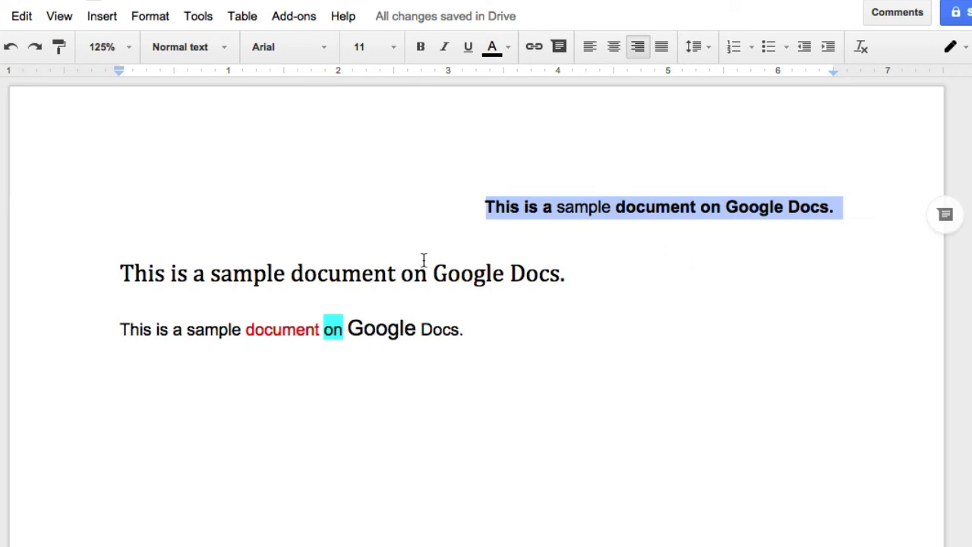
left_click_drag(434, 273, 559, 273)
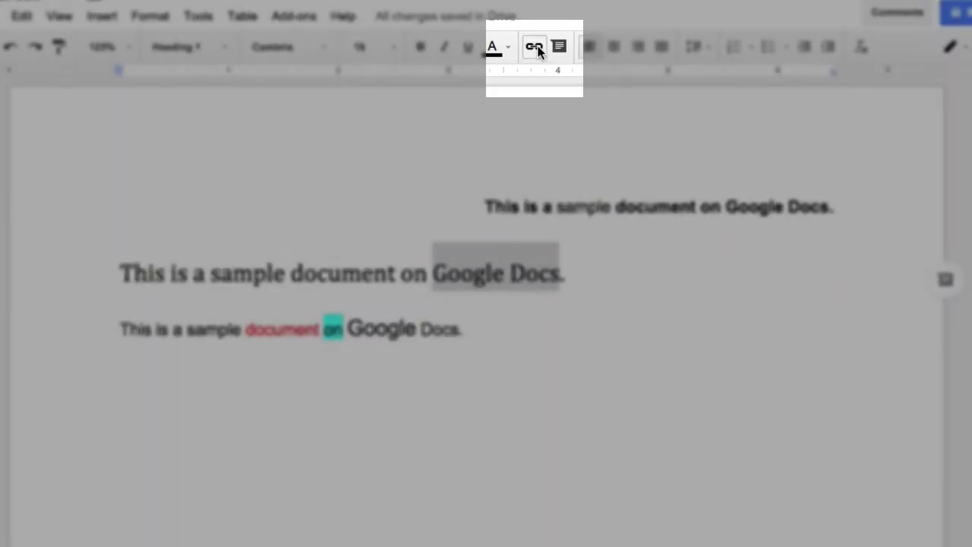
left_click(536, 47)
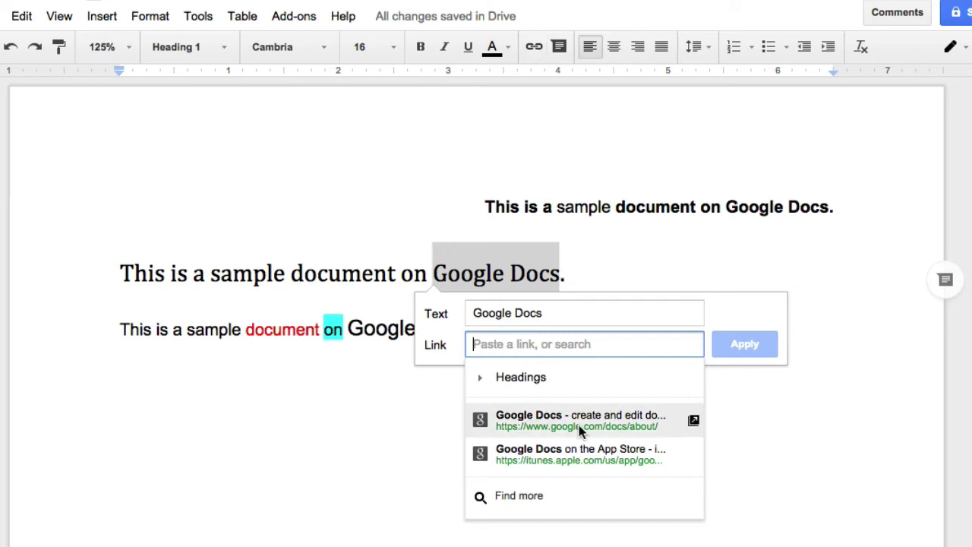
type("http://docs.google.com")
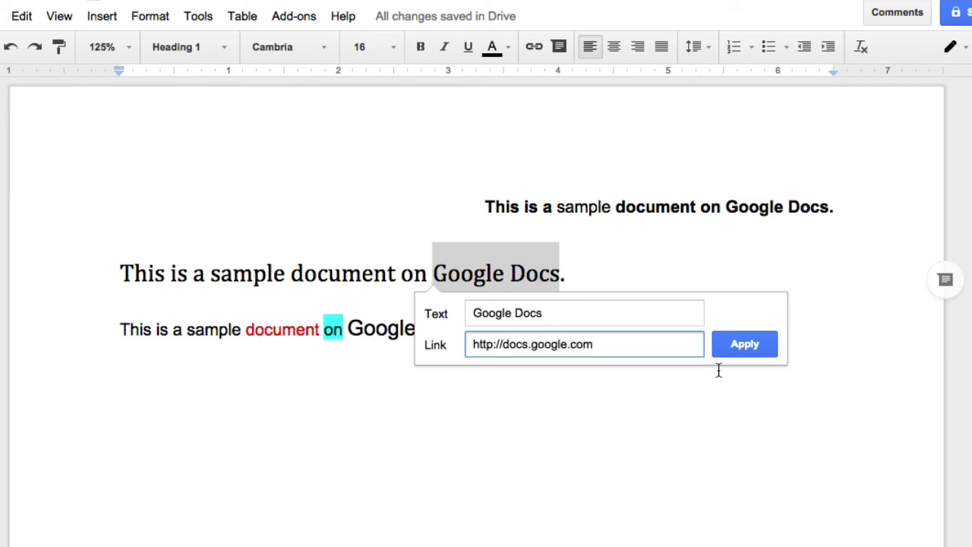
left_click(750, 342)
left_click(669, 312)
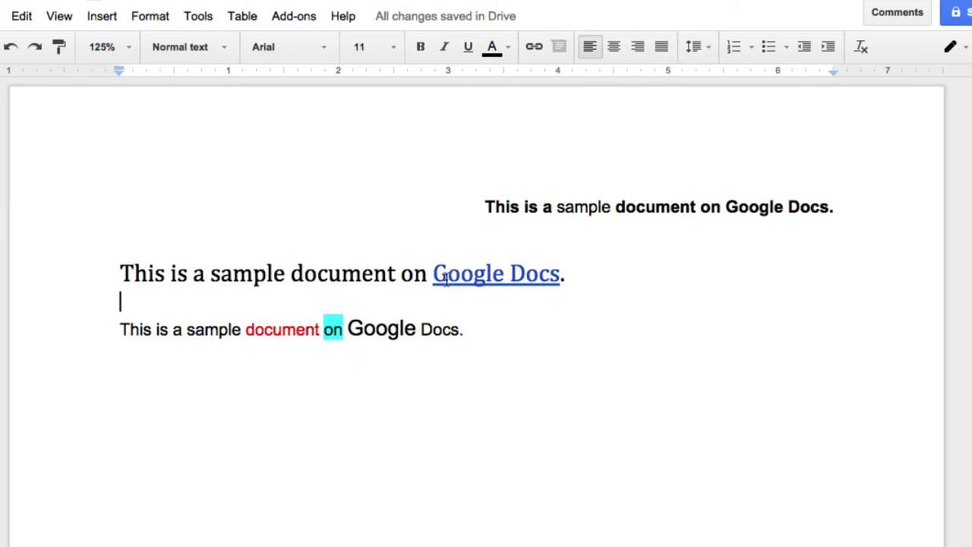
Copy "This is a sample" from the third sentence and paste it on three new lines directly below
double_click(235, 336)
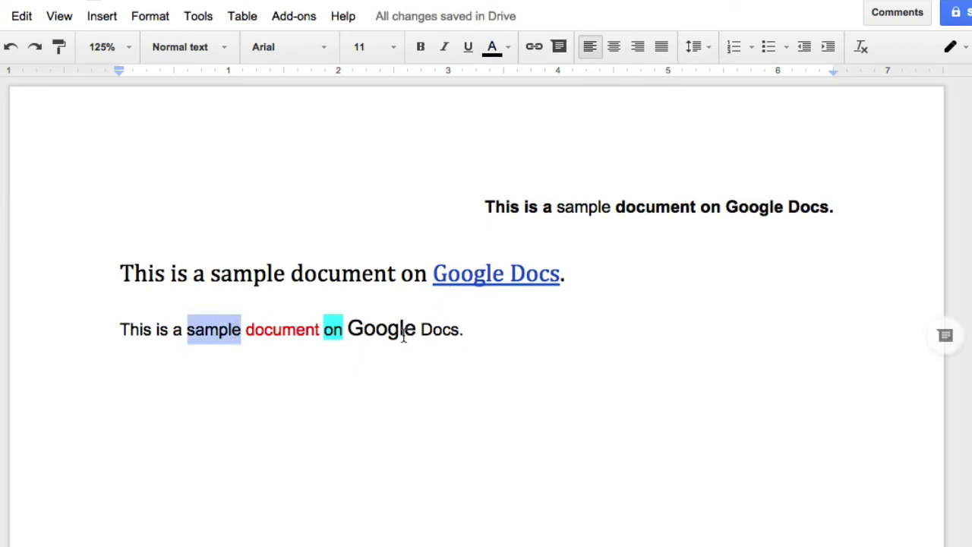
double_click(141, 328)
left_click_drag(141, 329, 241, 330)
key("ctrl+c")
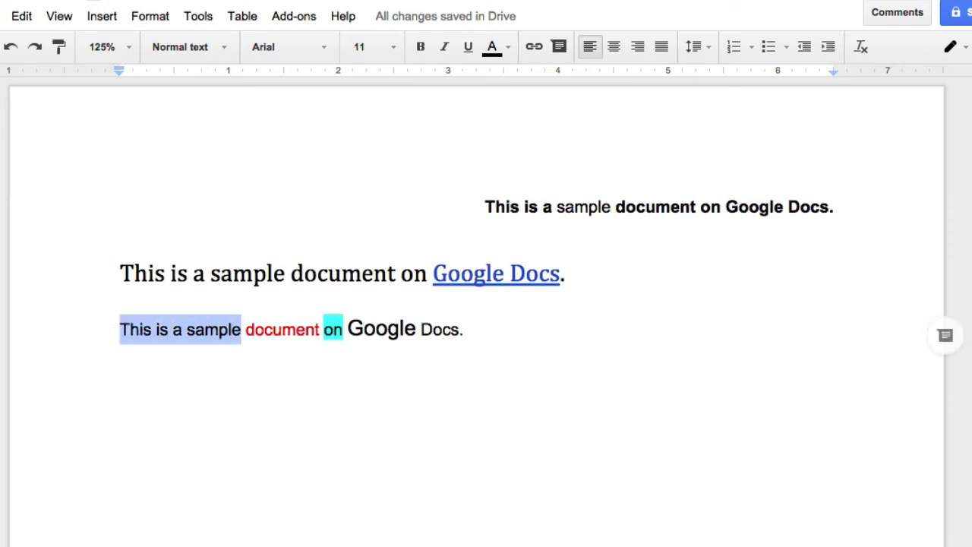
left_click(242, 330)
left_click(419, 330)
left_click(464, 330)
key("Return")
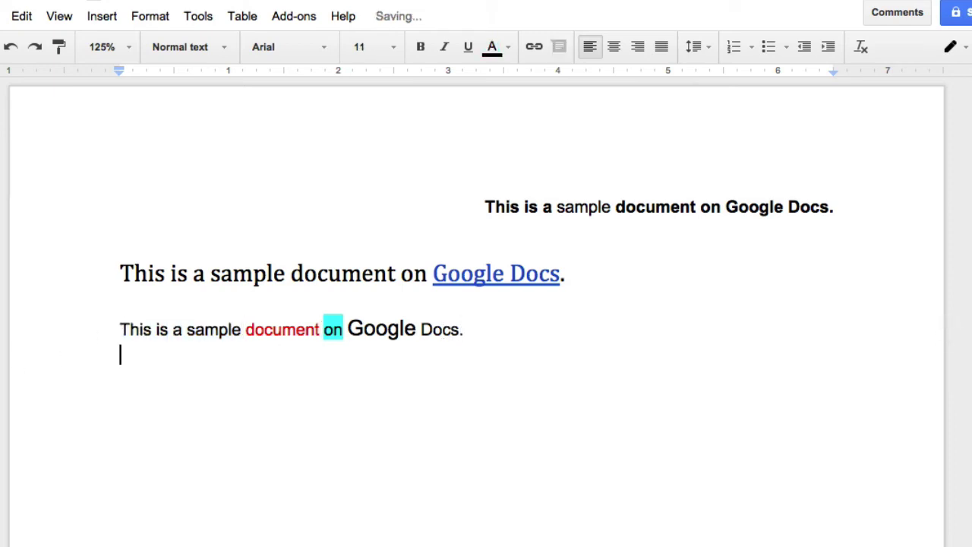
key("ctrl+v")
key("Return")
key("ctrl+v")
key("Return")
key("ctrl+v")
Turn the three "This is a sample" lines into a bulleted list
key("shift+Up")
key("shift+Up")
key("ctrl+shift+Left")
key("ctrl+shift+Left")
key("ctrl+shift+Left")
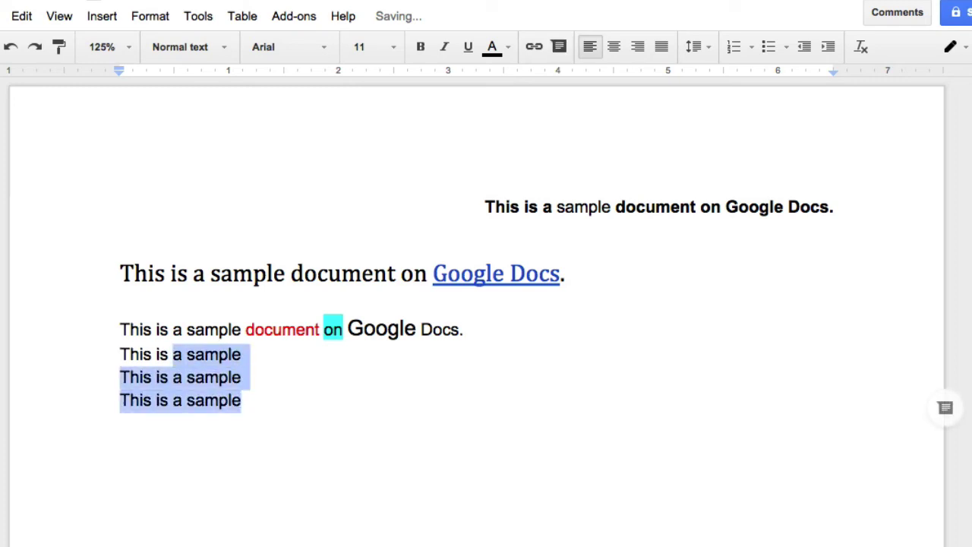
key("ctrl+shift+Left")
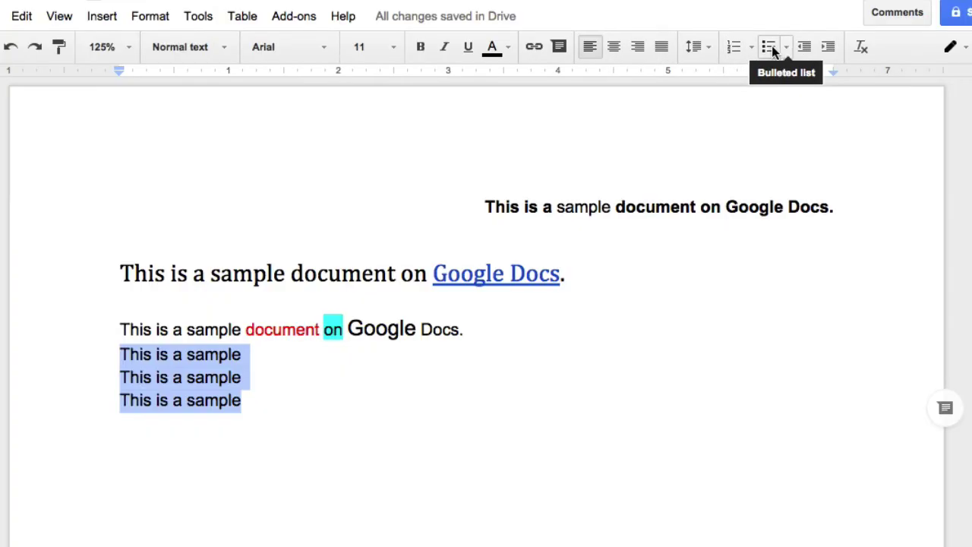
left_click(770, 46)
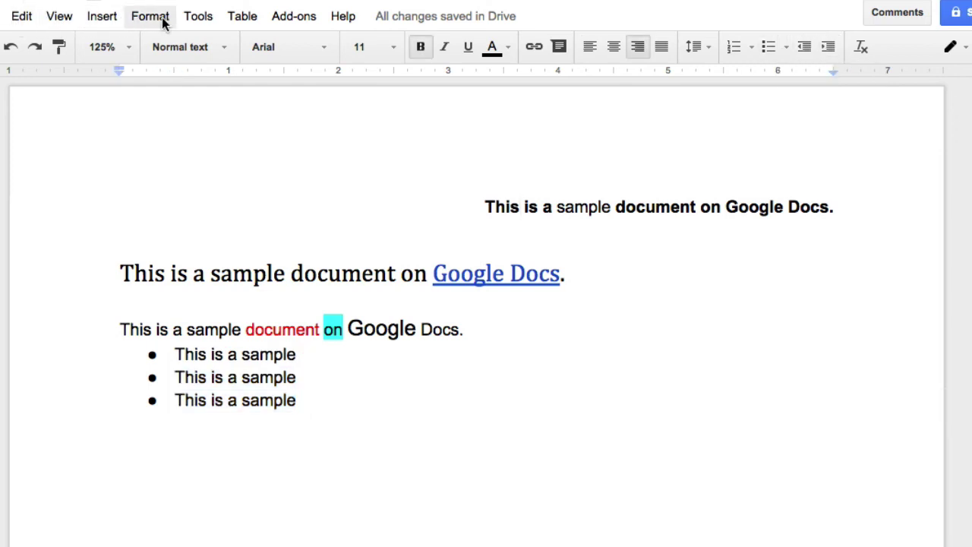
Look through the image upload options and the other elements that can be inserted, such as special characters, page numbers and footers, without inserting any
left_click(110, 18)
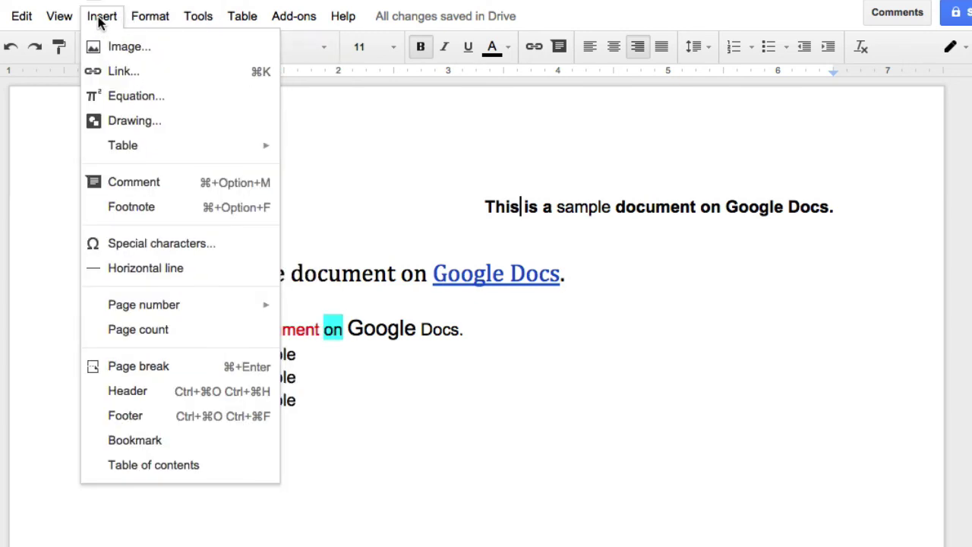
left_click(118, 54)
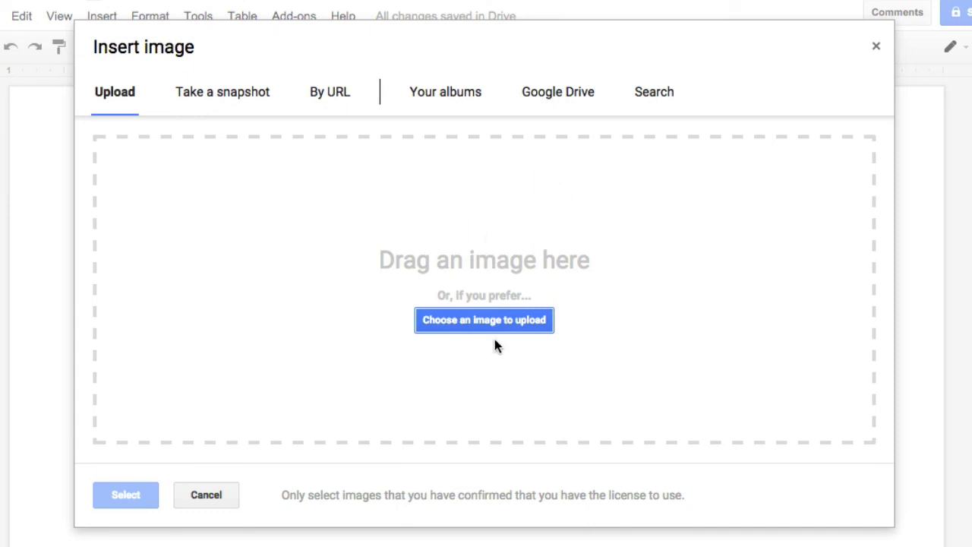
left_click(878, 50)
left_click(109, 18)
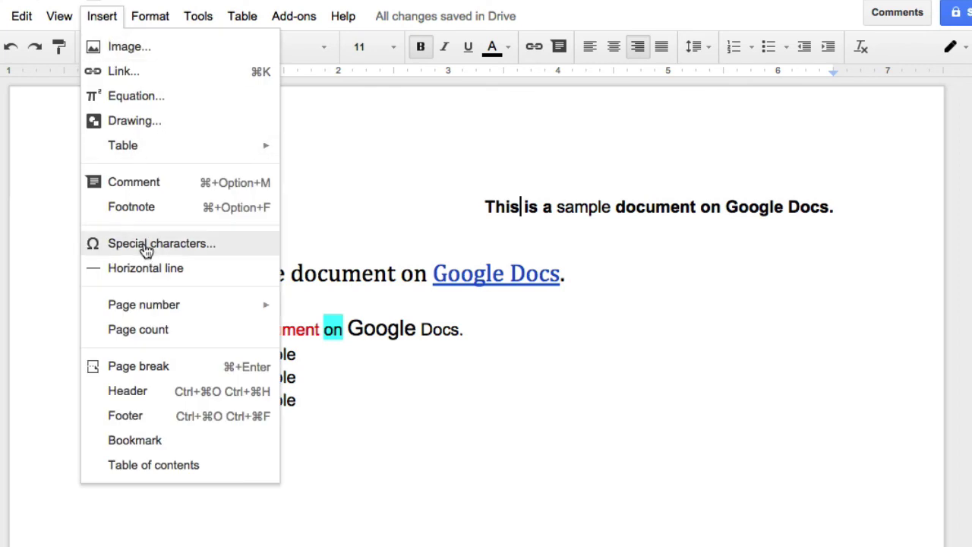
mouse_move(152, 313)
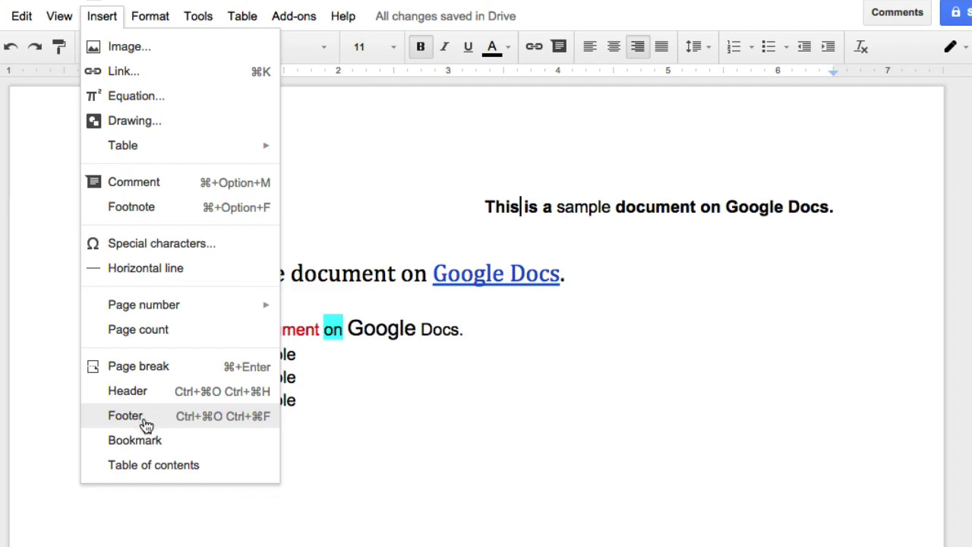
left_click(484, 415)
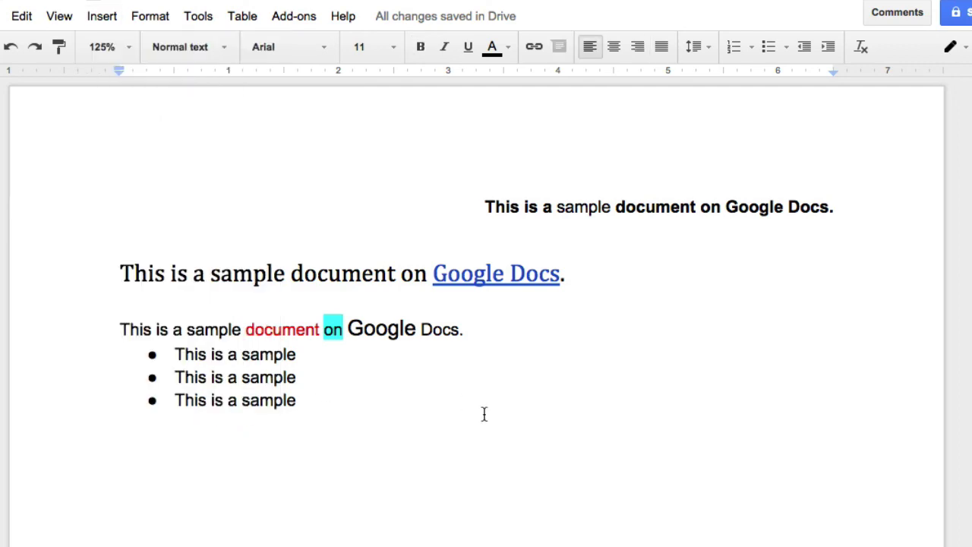